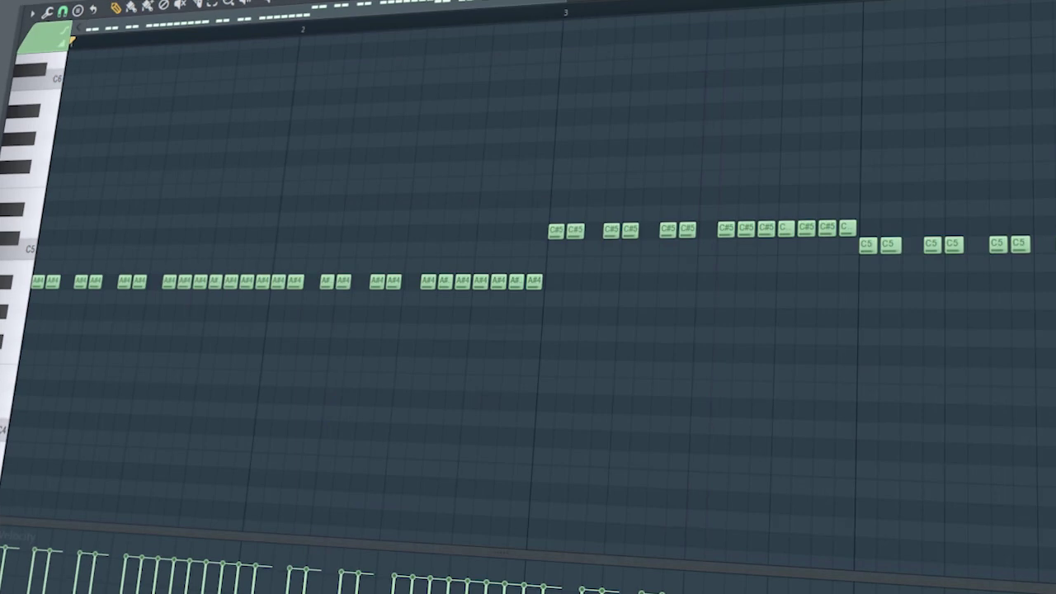
# Audition the drop lead riff before and after adding its higher octave accent notes
pyautogui.press('space')
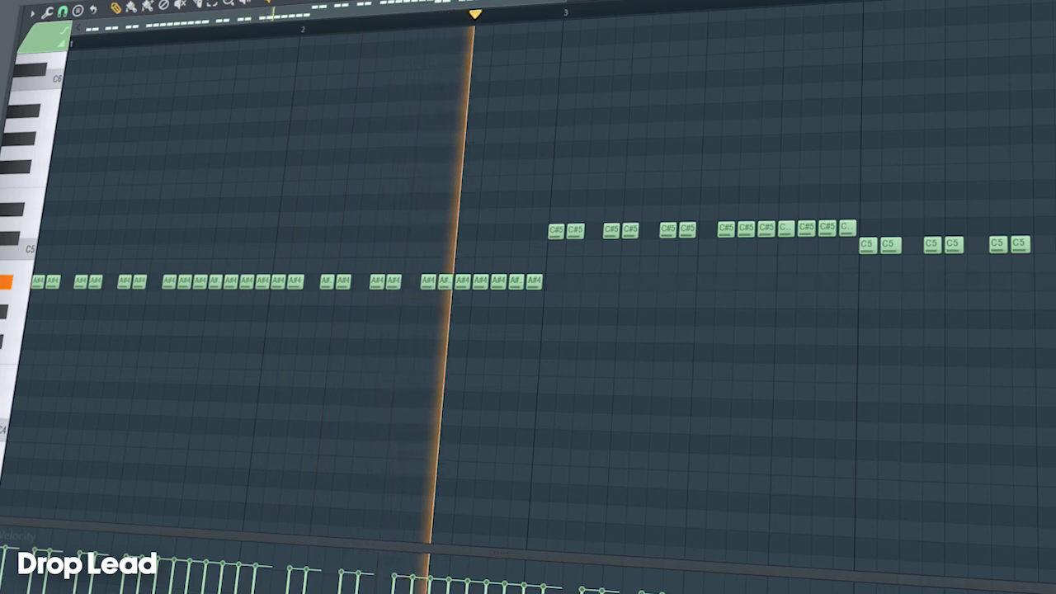
pyautogui.press('space')
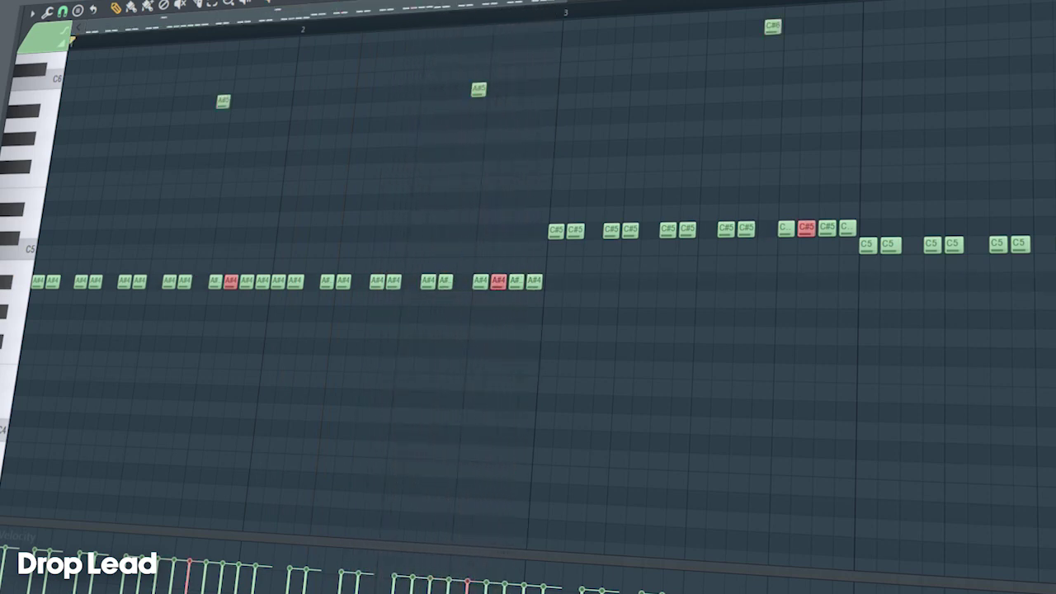
pyautogui.press('space')
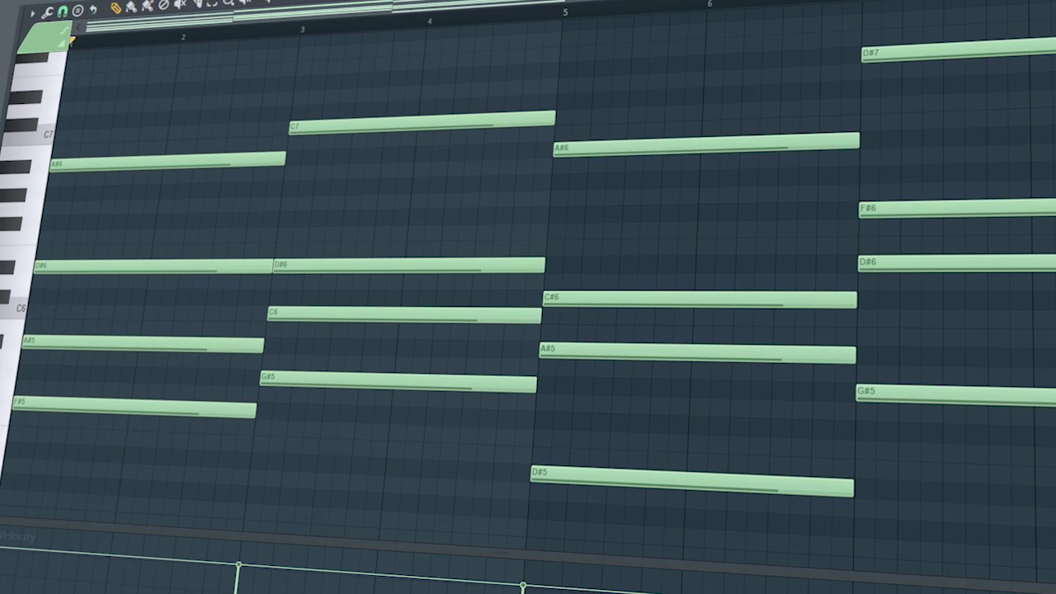
pyautogui.press('space')
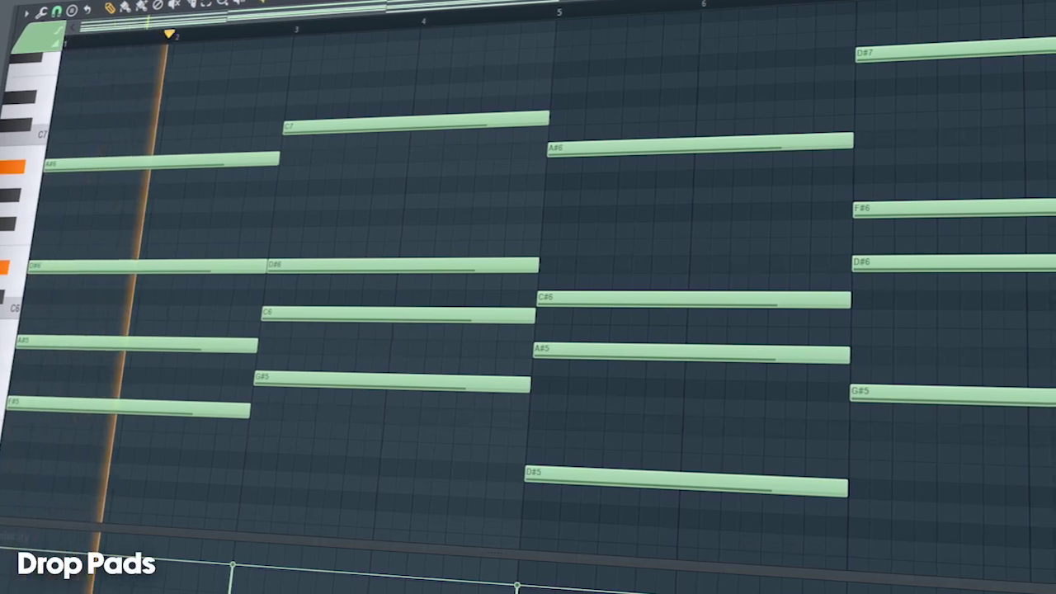